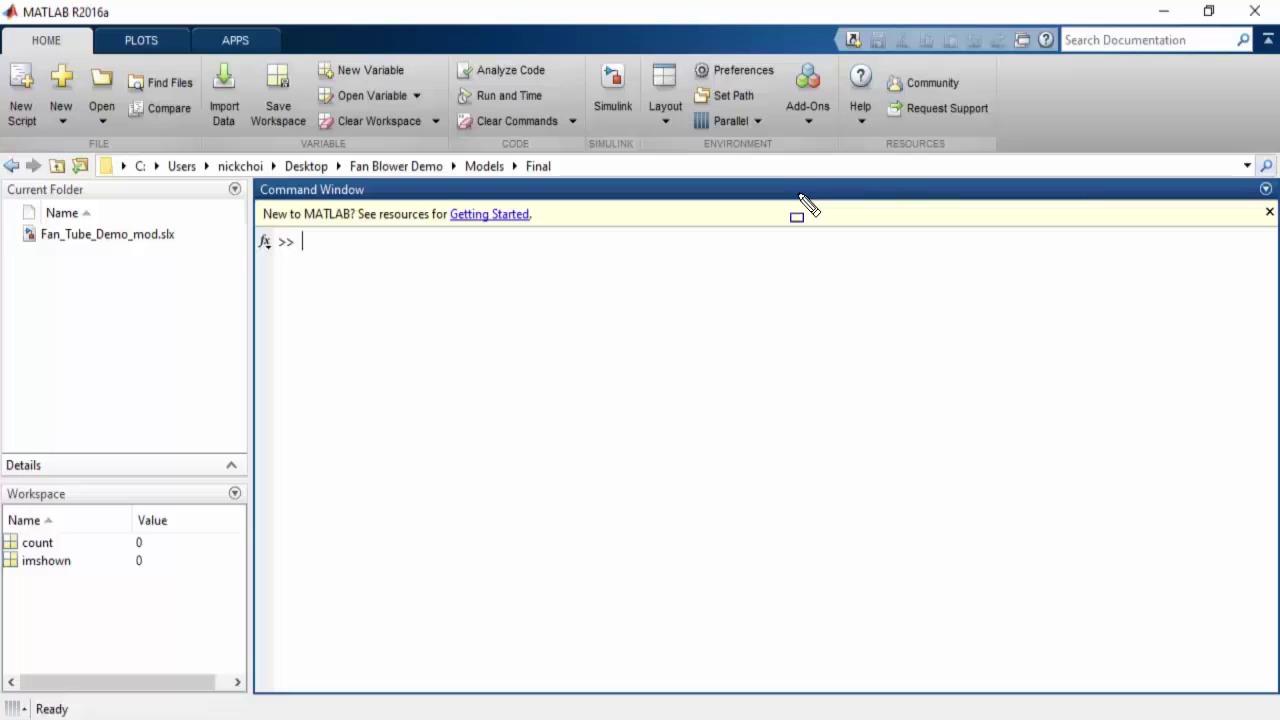
- Open the Add-Ons dropdown to reach Get Hardware Support Packages
left_click_drag(780, 52, 832, 126)
left_click(818, 128)
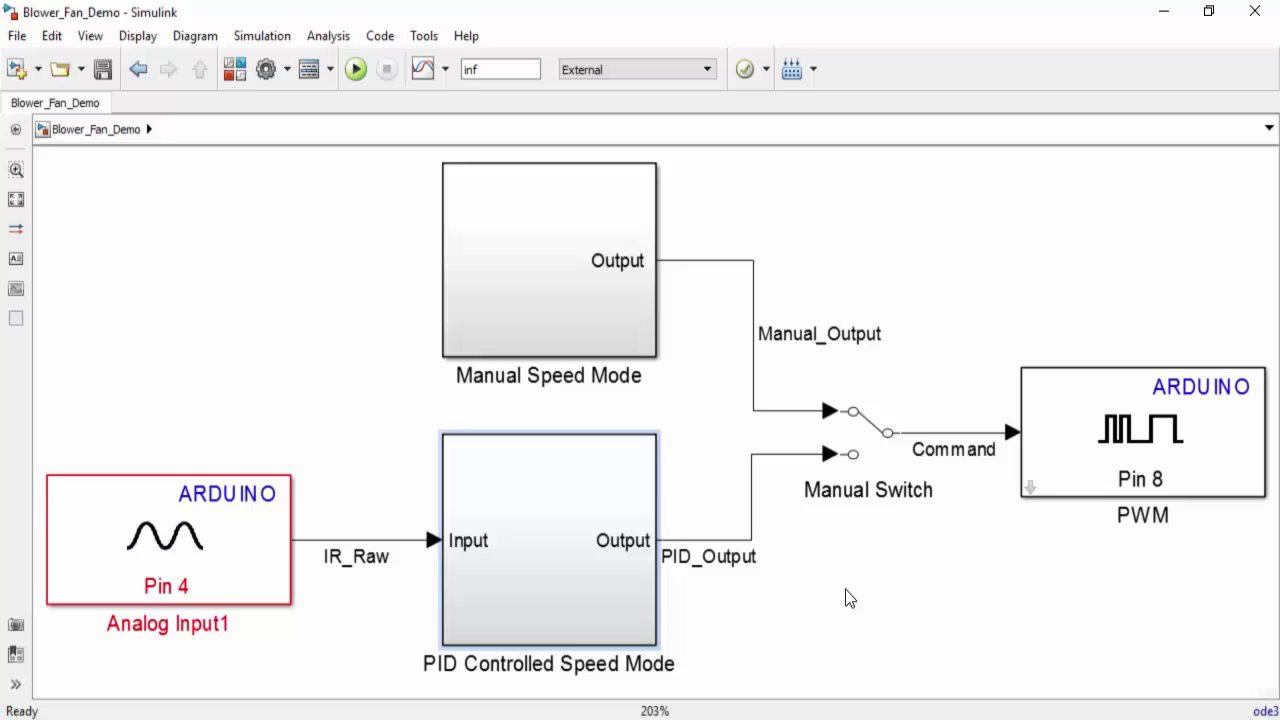
double_click(559, 195)
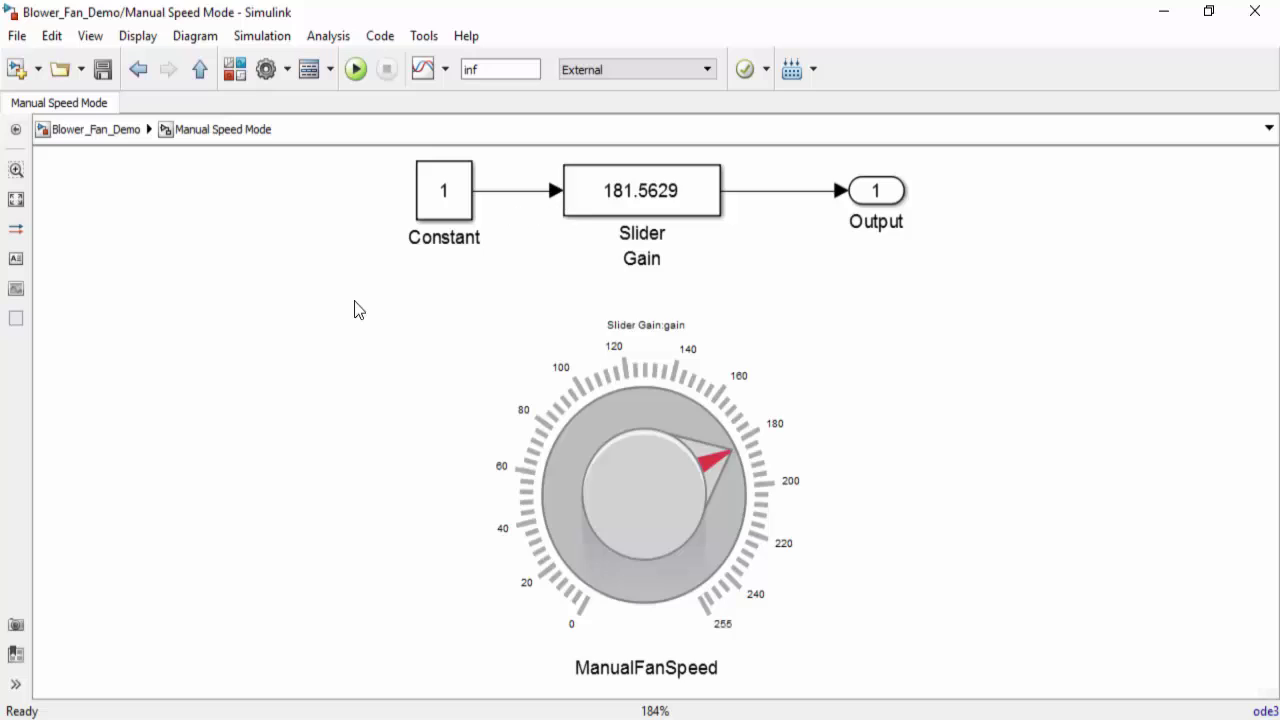
left_click(520, 420)
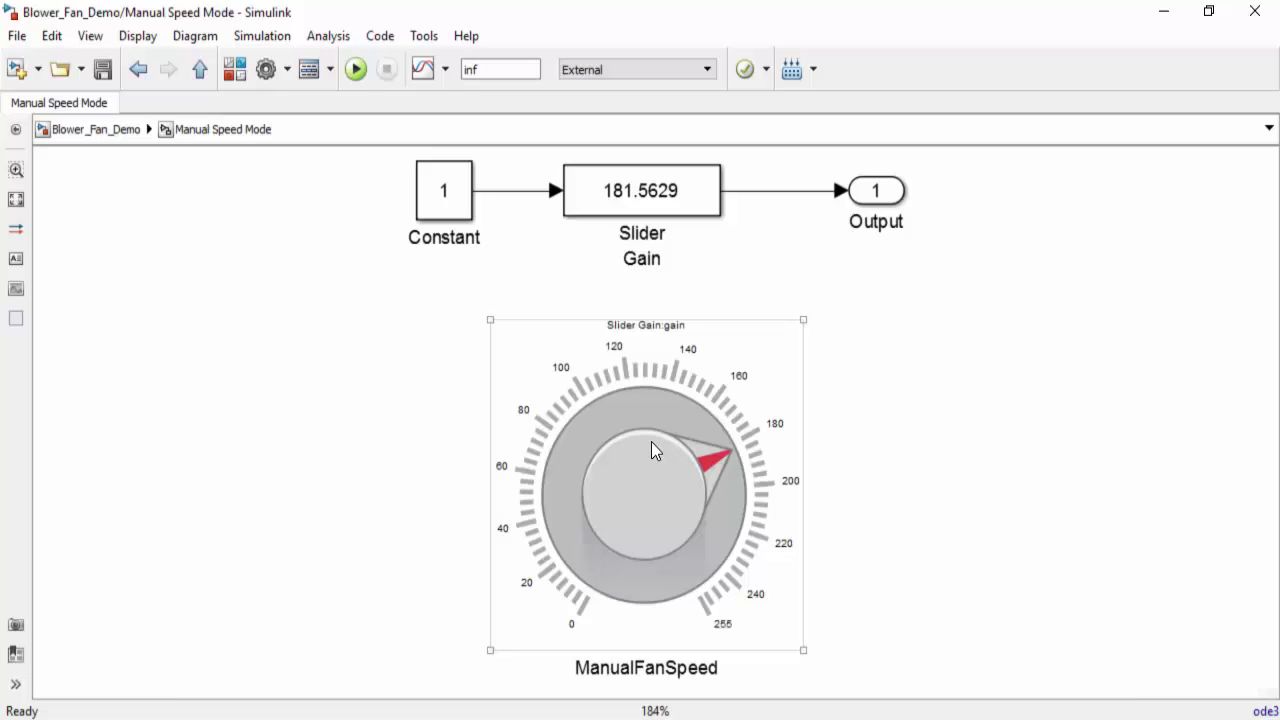
left_click(887, 455)
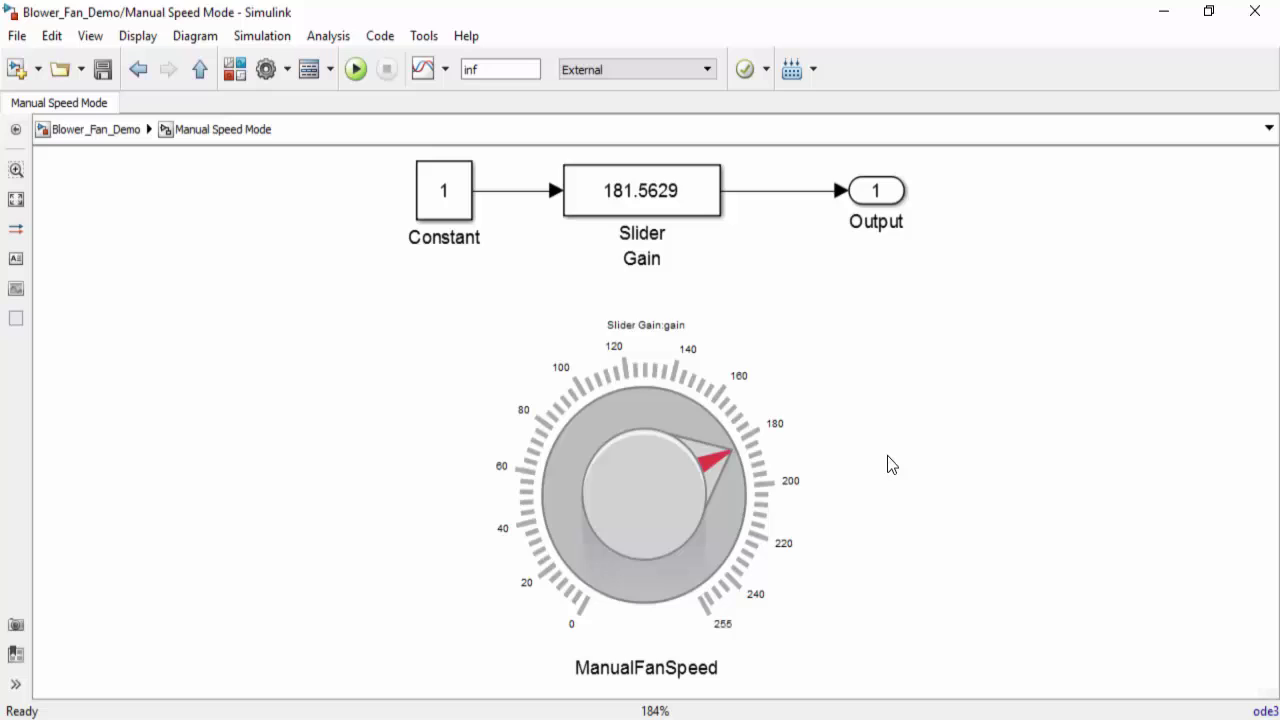
left_click(607, 194)
- At the top level, flip the Manual Switch to PID_Output and open PID Controlled Speed Mode
left_click(121, 129)
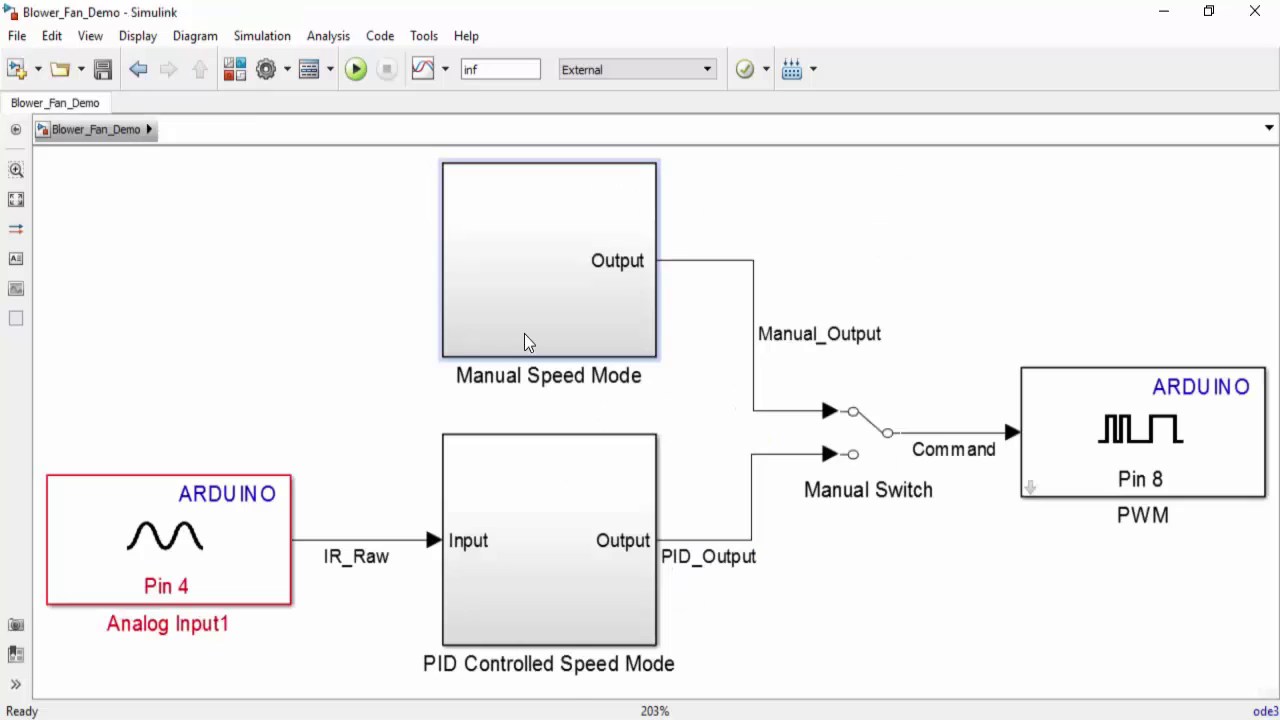
double_click(858, 458)
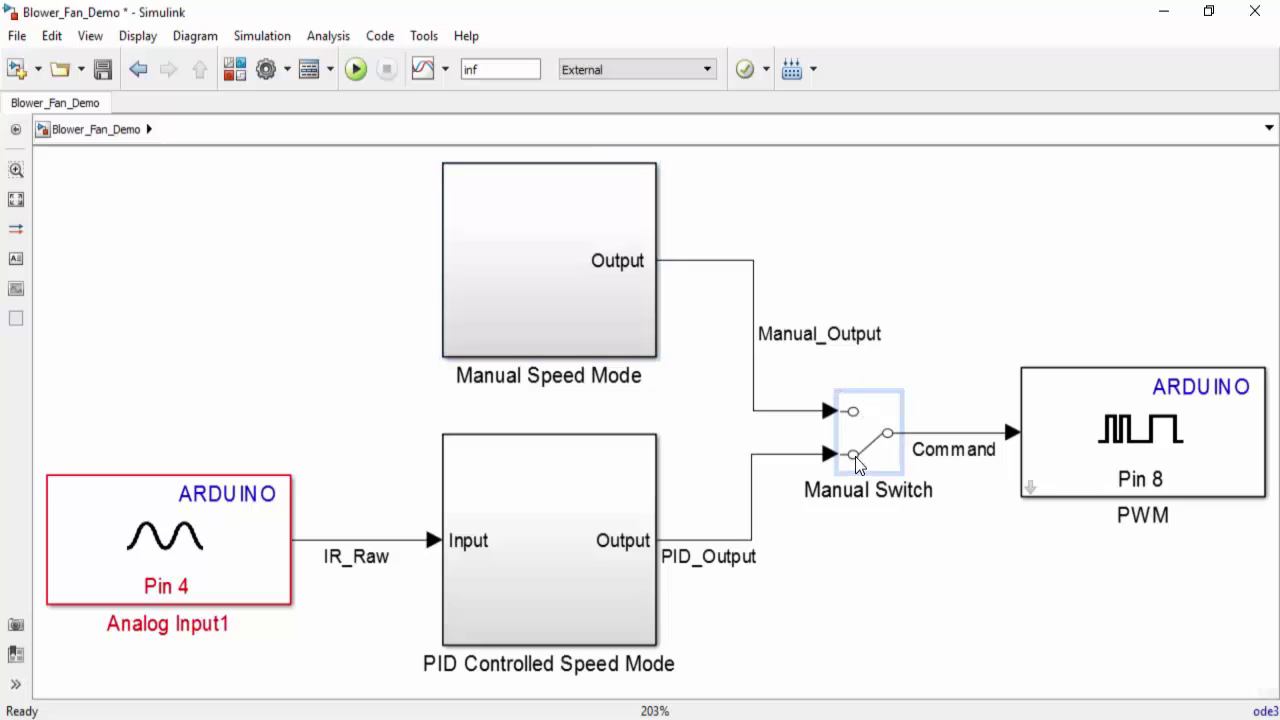
double_click(504, 577)
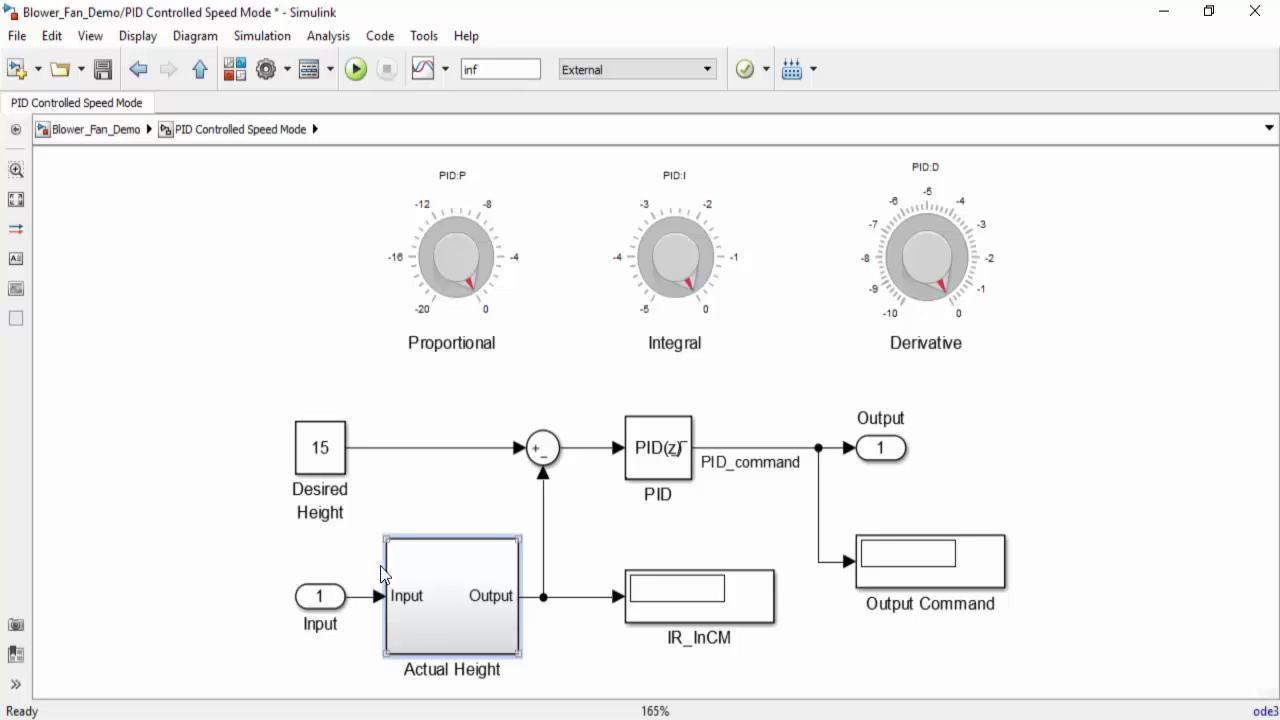
- Inspect the Desired Height constant, then select the Actual Height subsystem
left_click(340, 446)
left_click(437, 474)
left_click(494, 611)
double_click(488, 606)
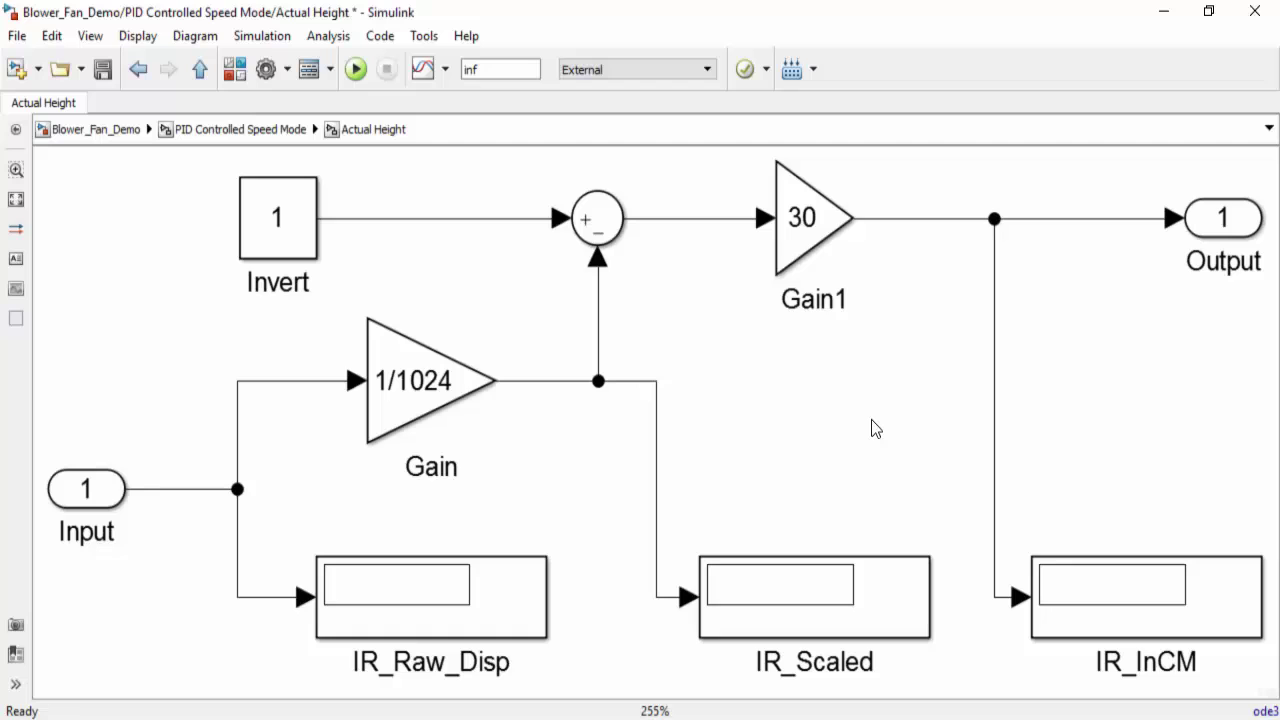
left_click(221, 131)
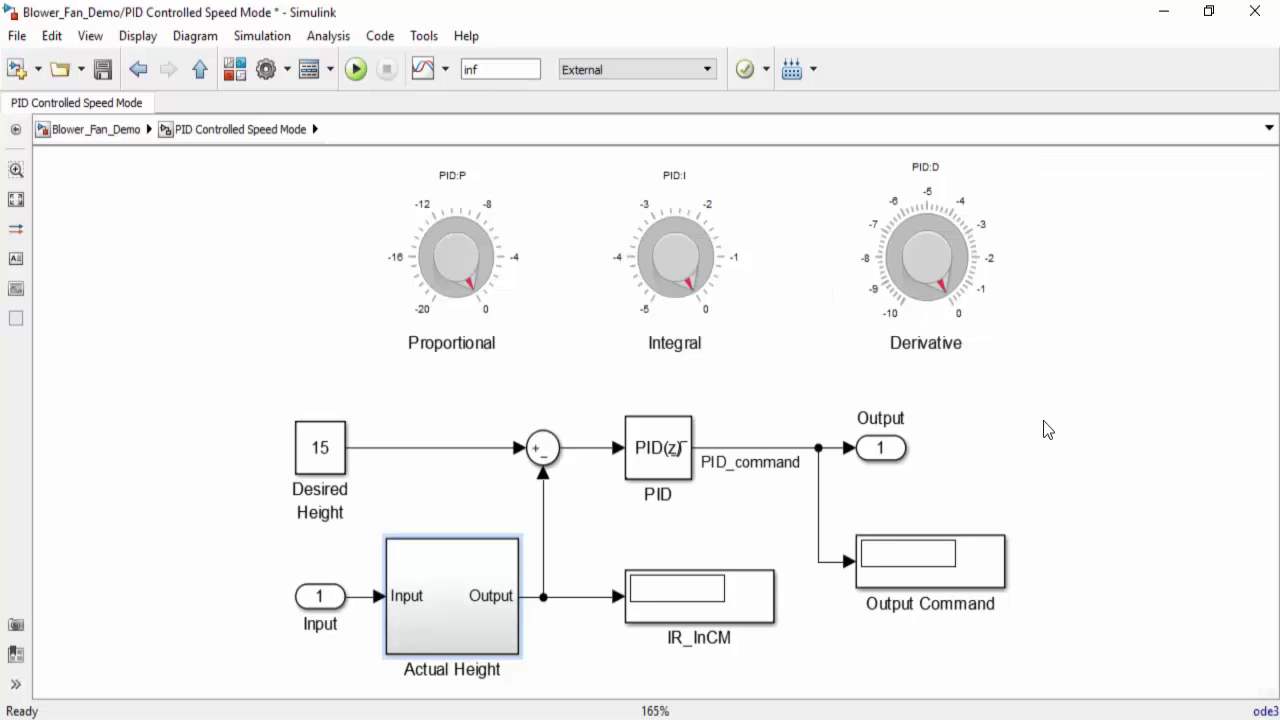
- Keep the simulation mode set to External
left_click(686, 68)
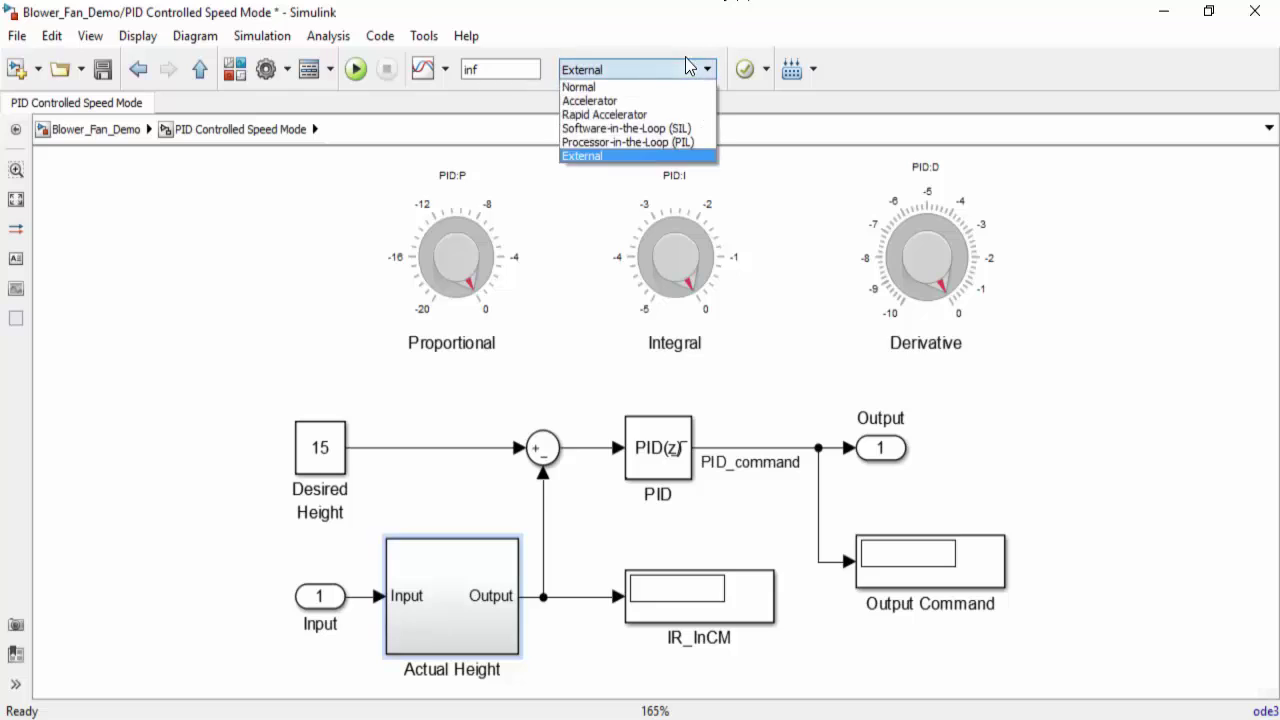
left_click(638, 158)
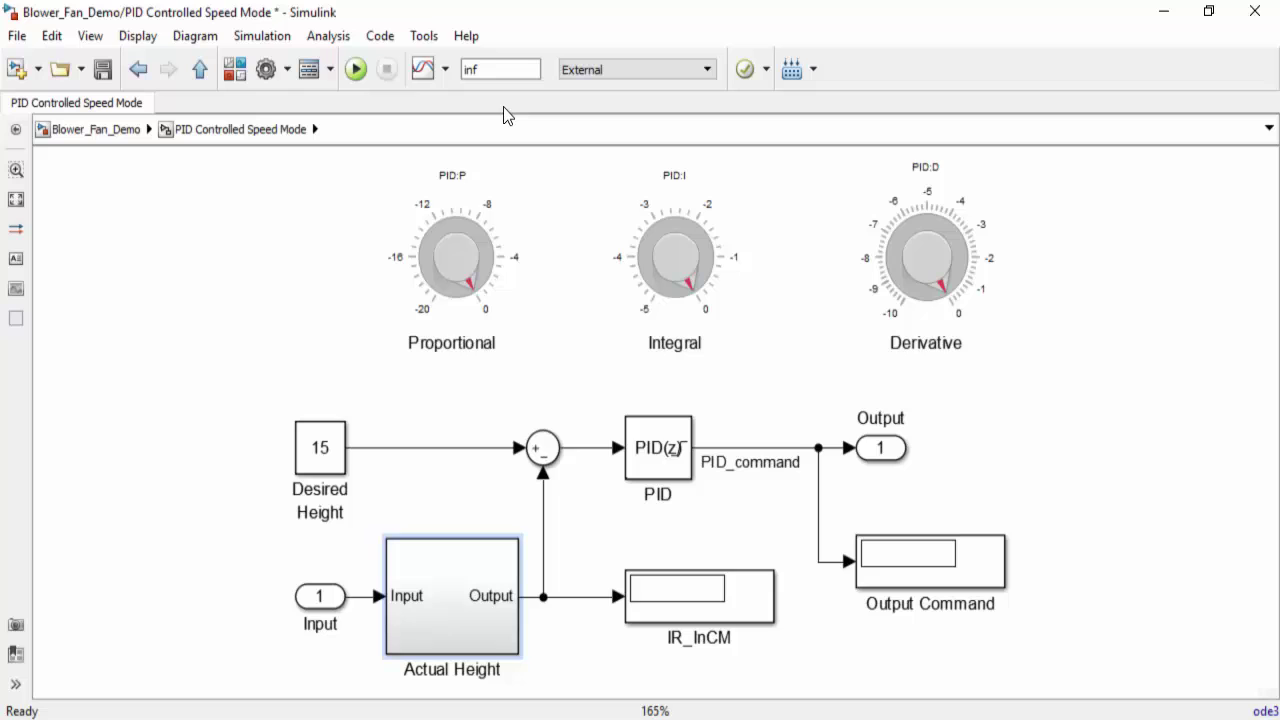
- Run on the Arduino and sweep ManualFanSpeed through 120, 215, 178, 165, ending at 240
left_click(356, 70)
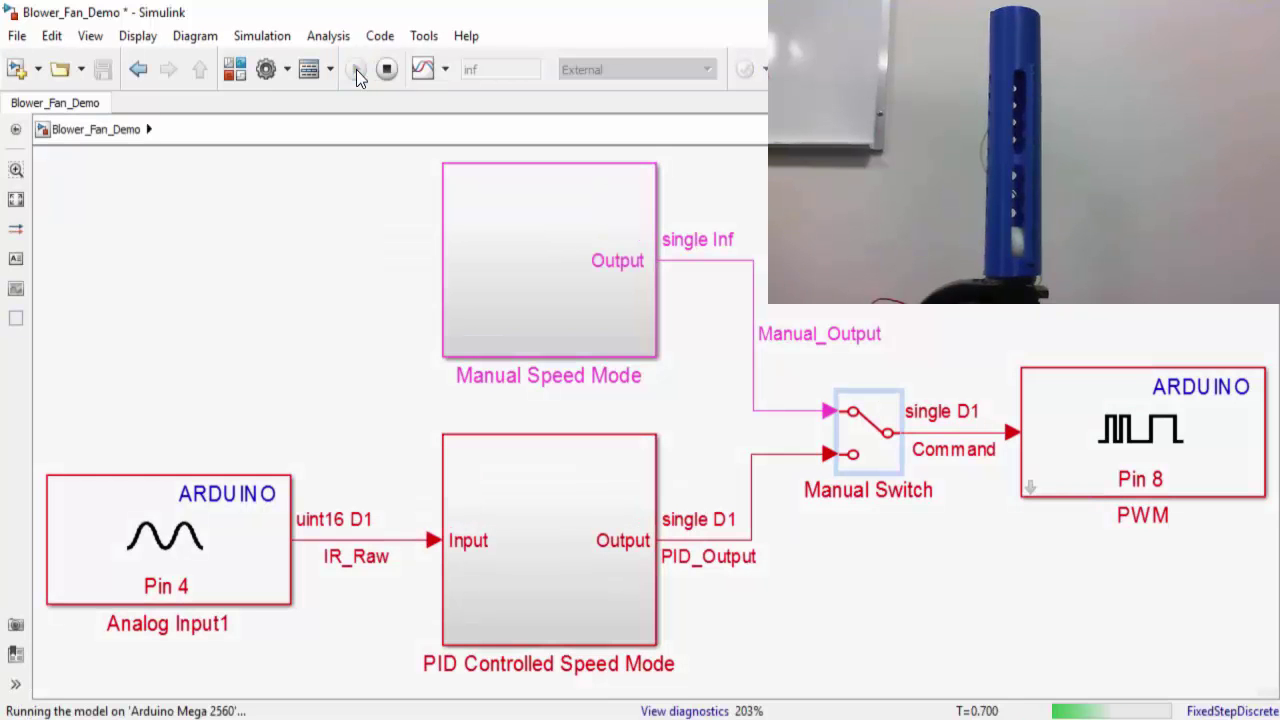
double_click(584, 276)
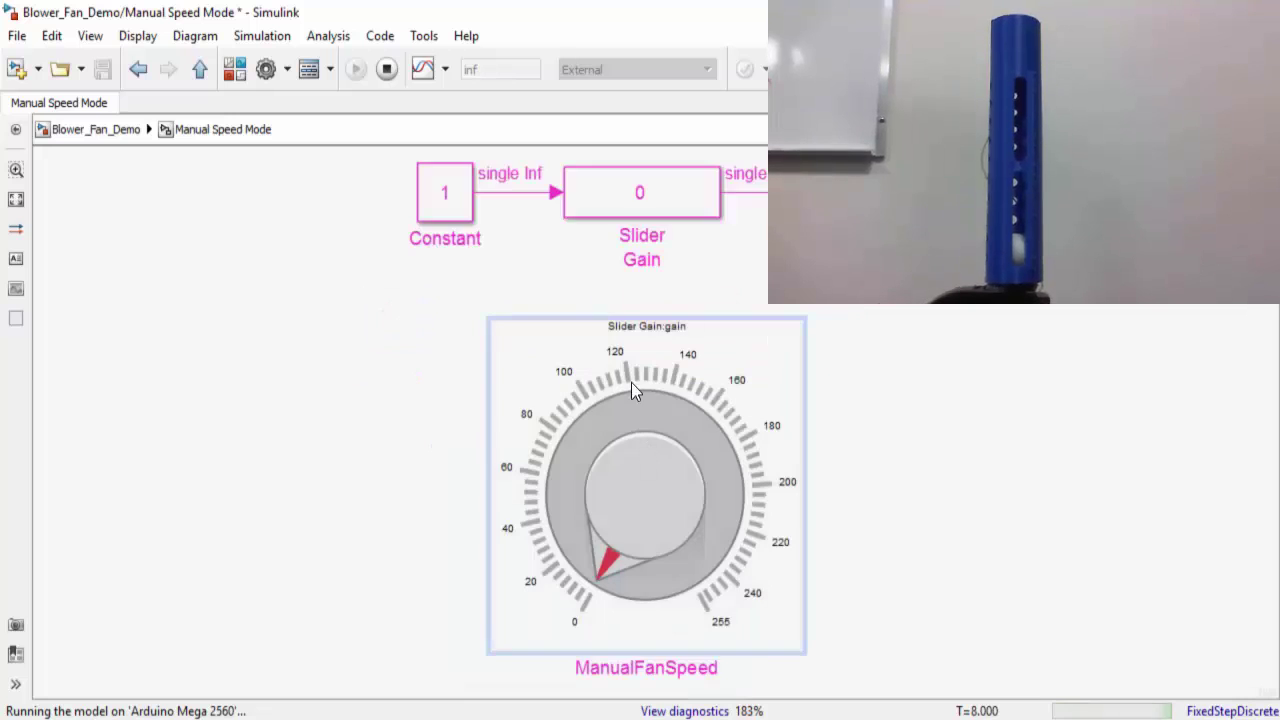
left_click(631, 375)
left_click(740, 526)
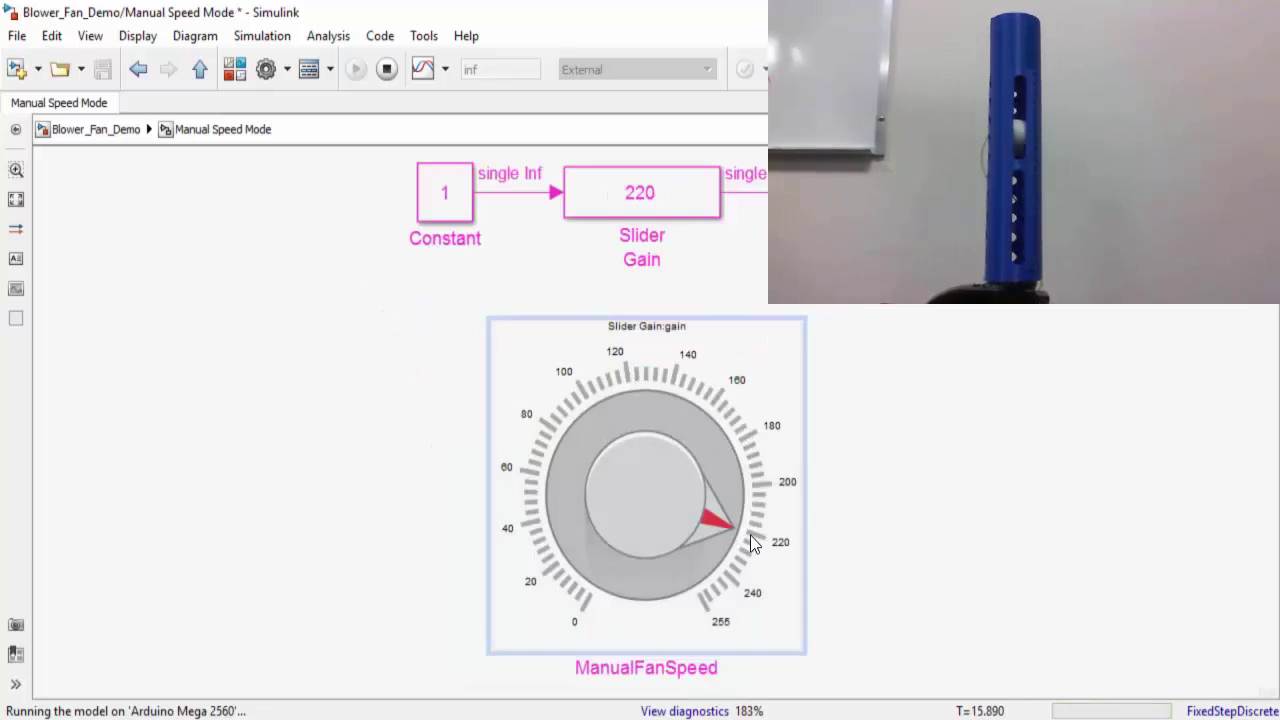
left_click(745, 434)
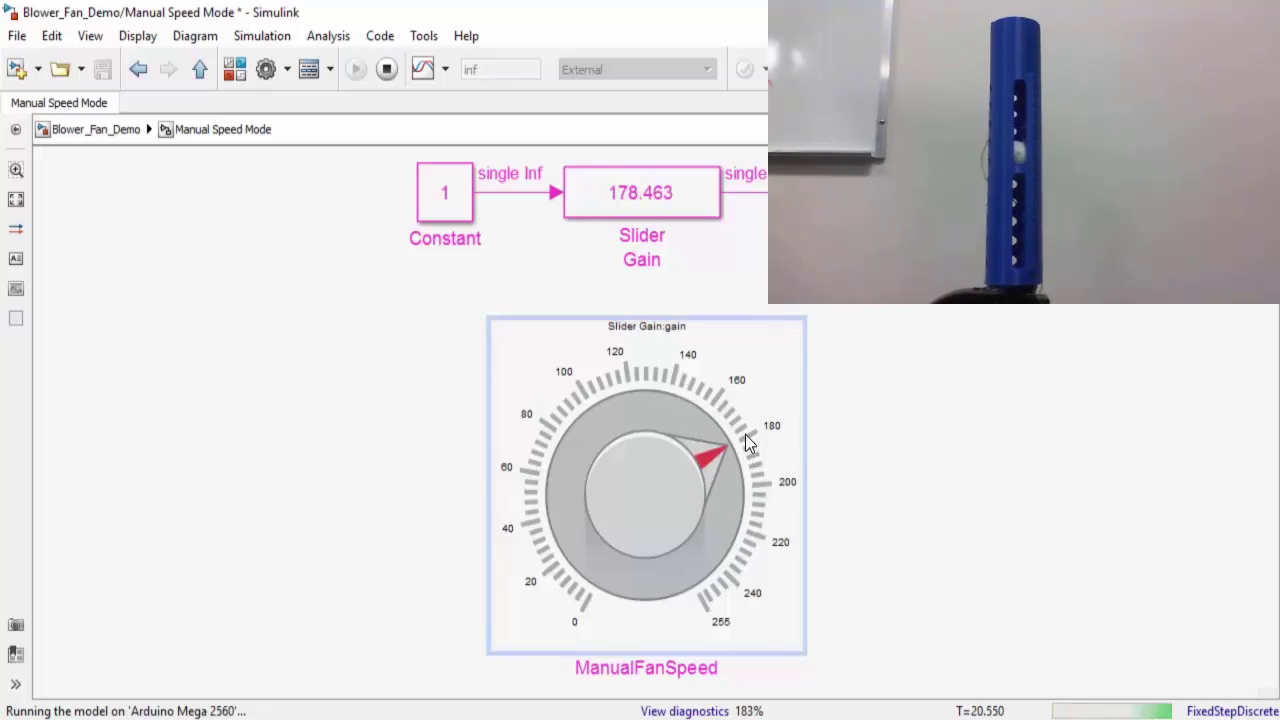
left_click(716, 408)
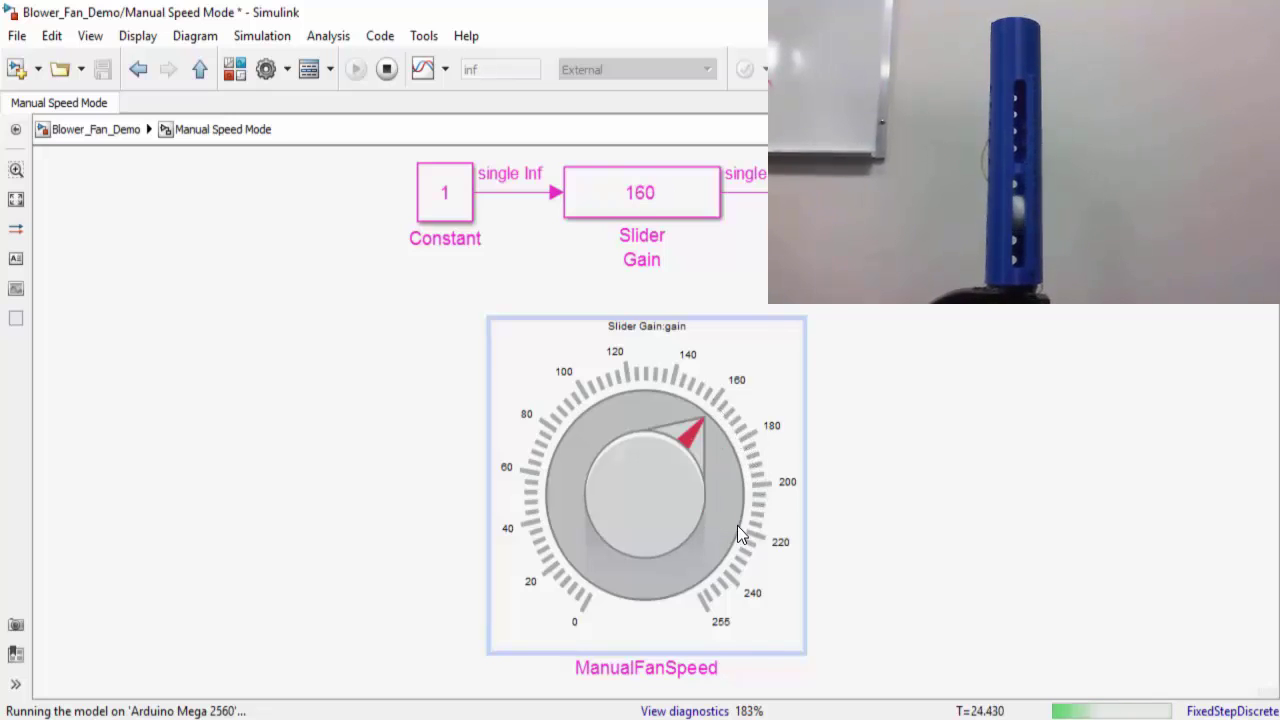
left_click(728, 585)
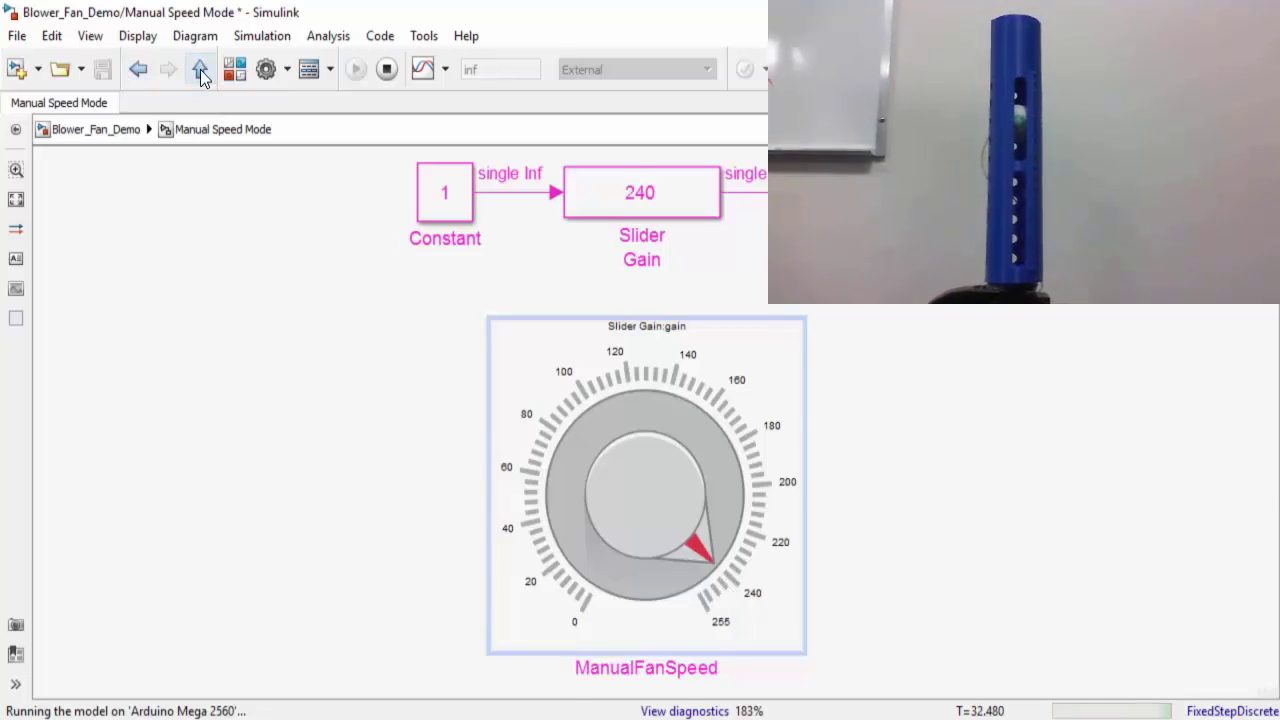
left_click(202, 73)
- Switch to PID_Output, open PID Controlled Speed Mode, and turn Proportional to about -17
double_click(855, 456)
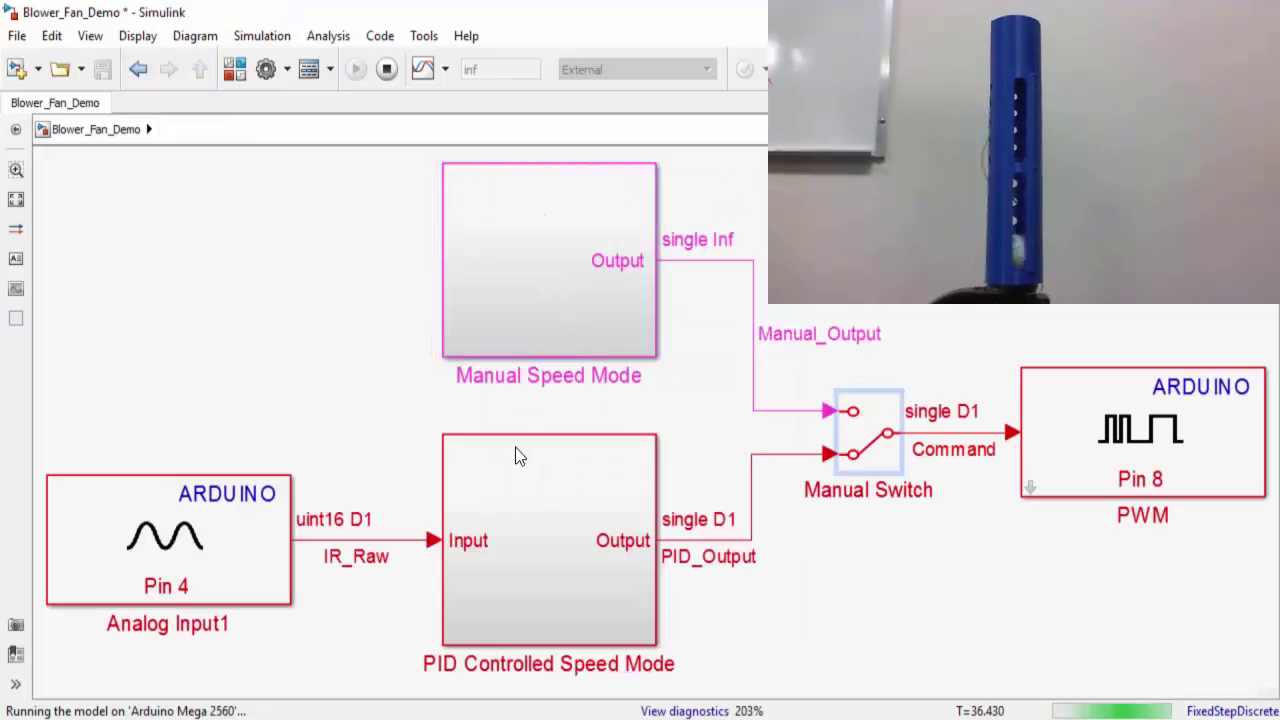
double_click(537, 528)
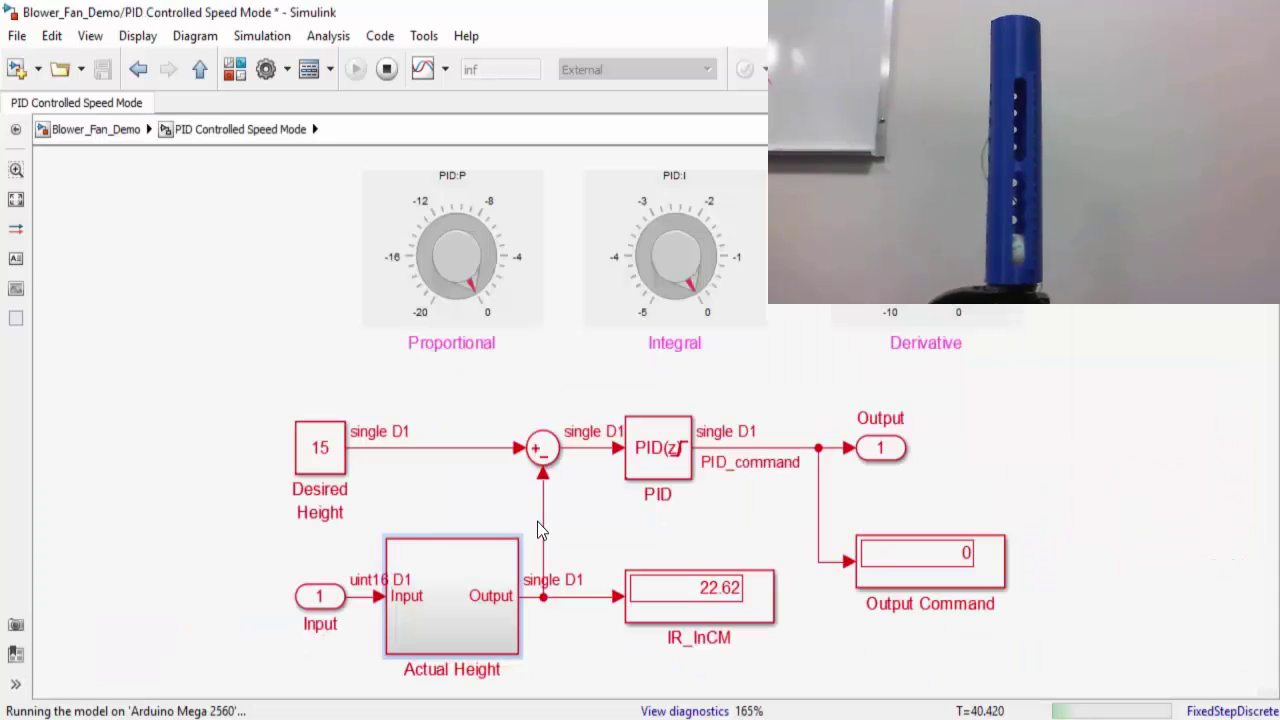
left_click_drag(503, 271, 504, 265)
double_click(503, 265)
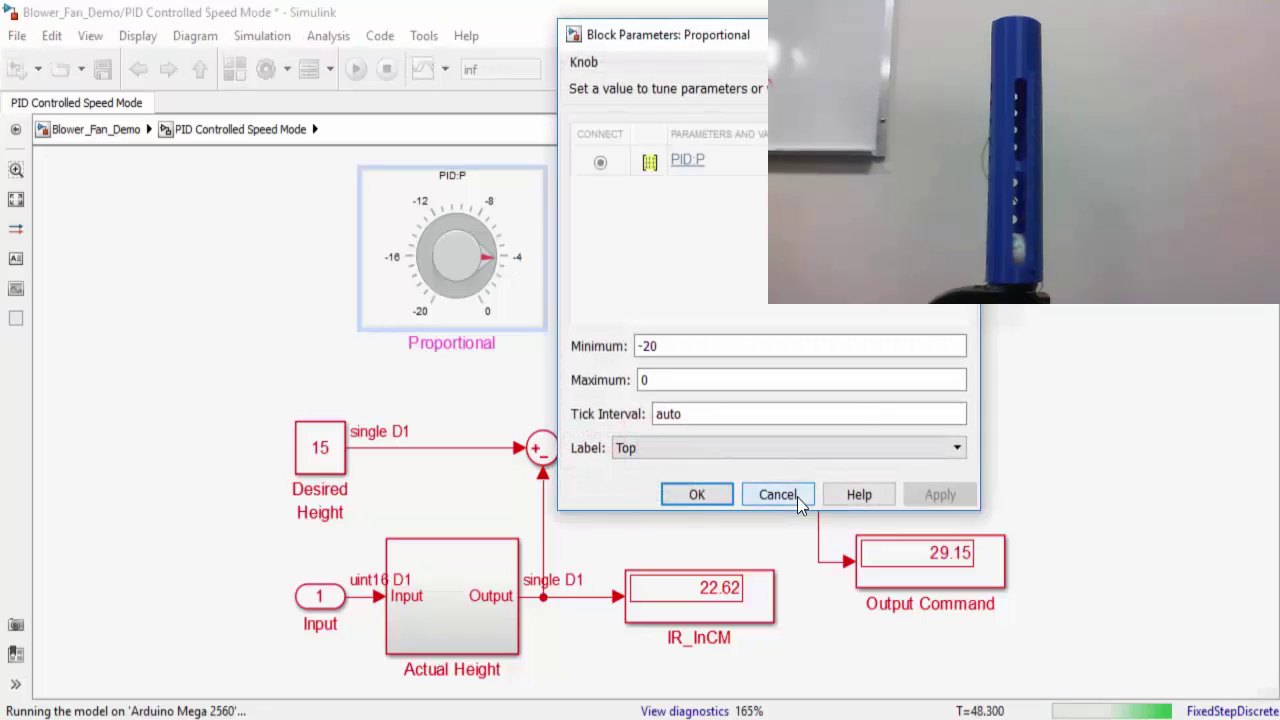
left_click(774, 491)
left_click(468, 226)
left_click_drag(466, 222, 434, 308)
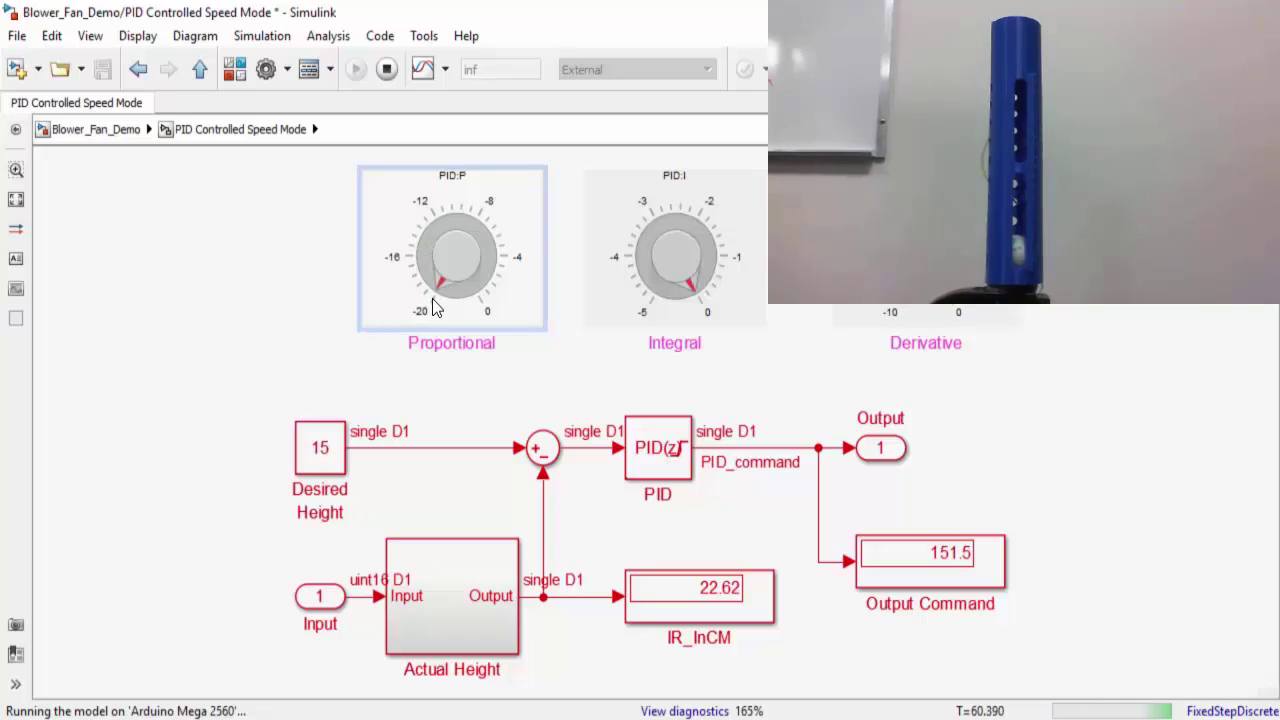
left_click_drag(443, 286, 429, 275)
- Set Integral near -3 and Proportional near -10 until IR_InCM reads about 15
left_click_drag(690, 283, 704, 224)
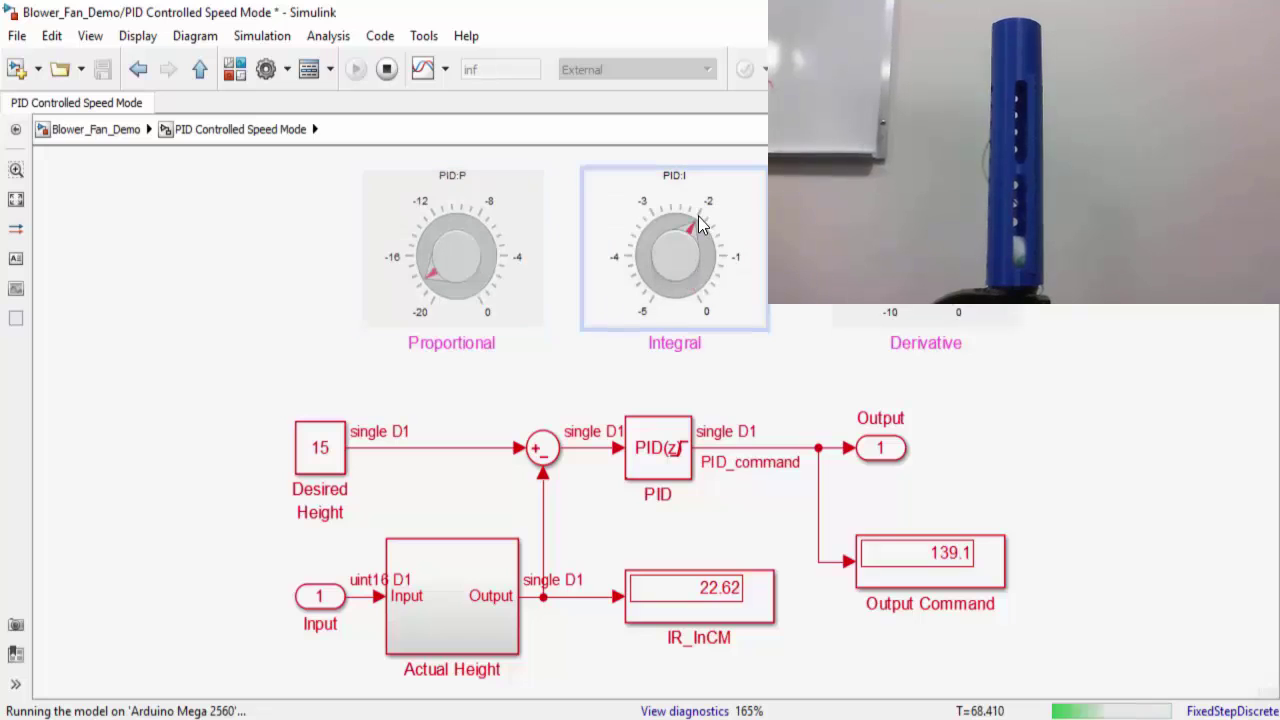
left_click(417, 243)
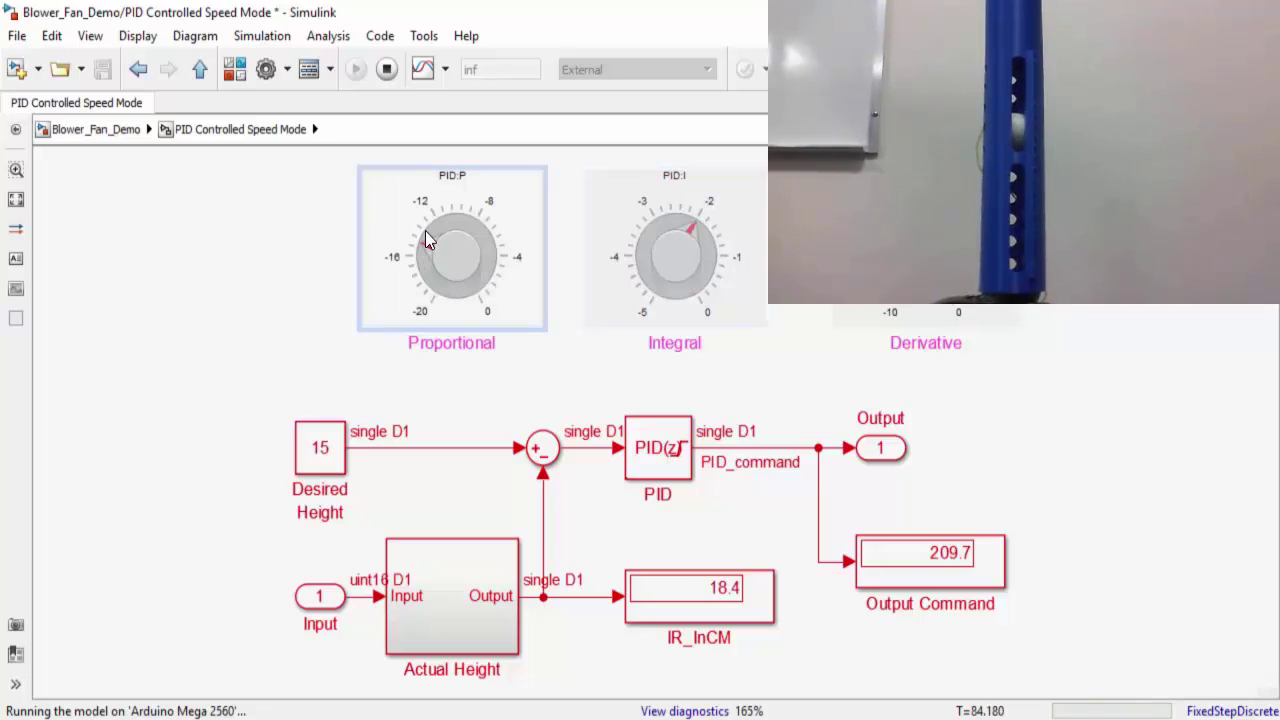
left_click_drag(426, 229, 452, 210)
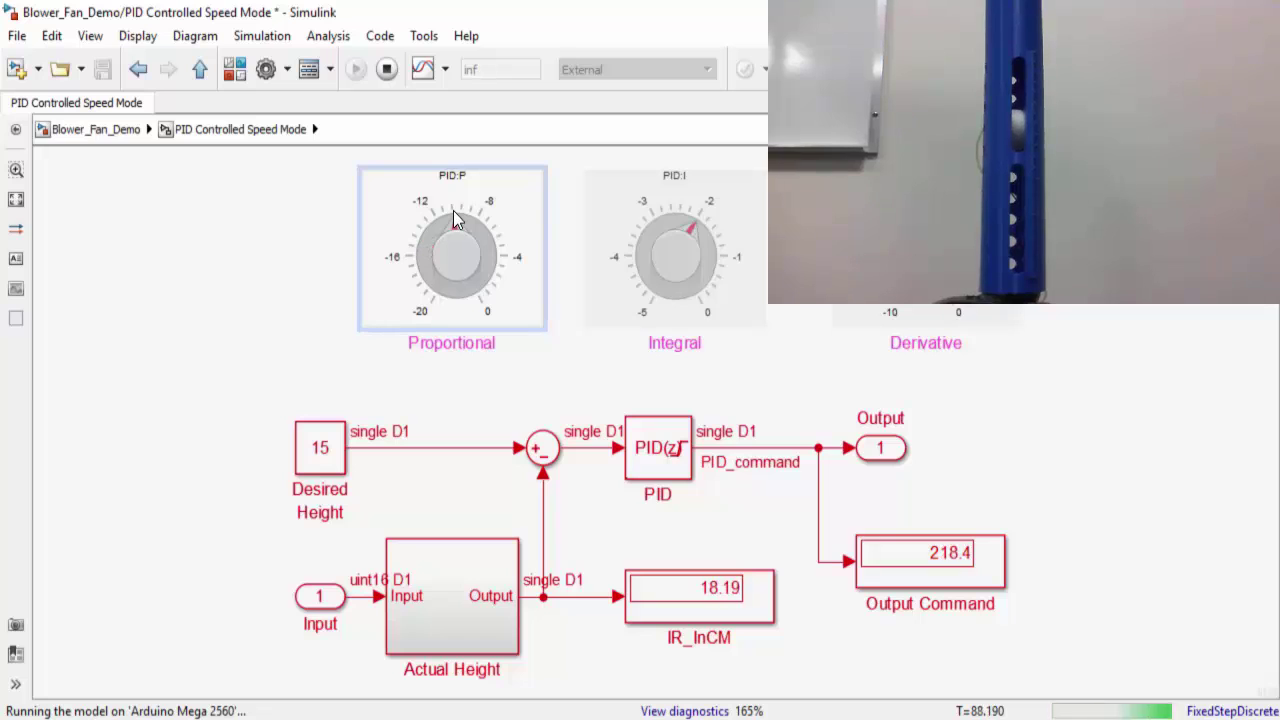
left_click(678, 220)
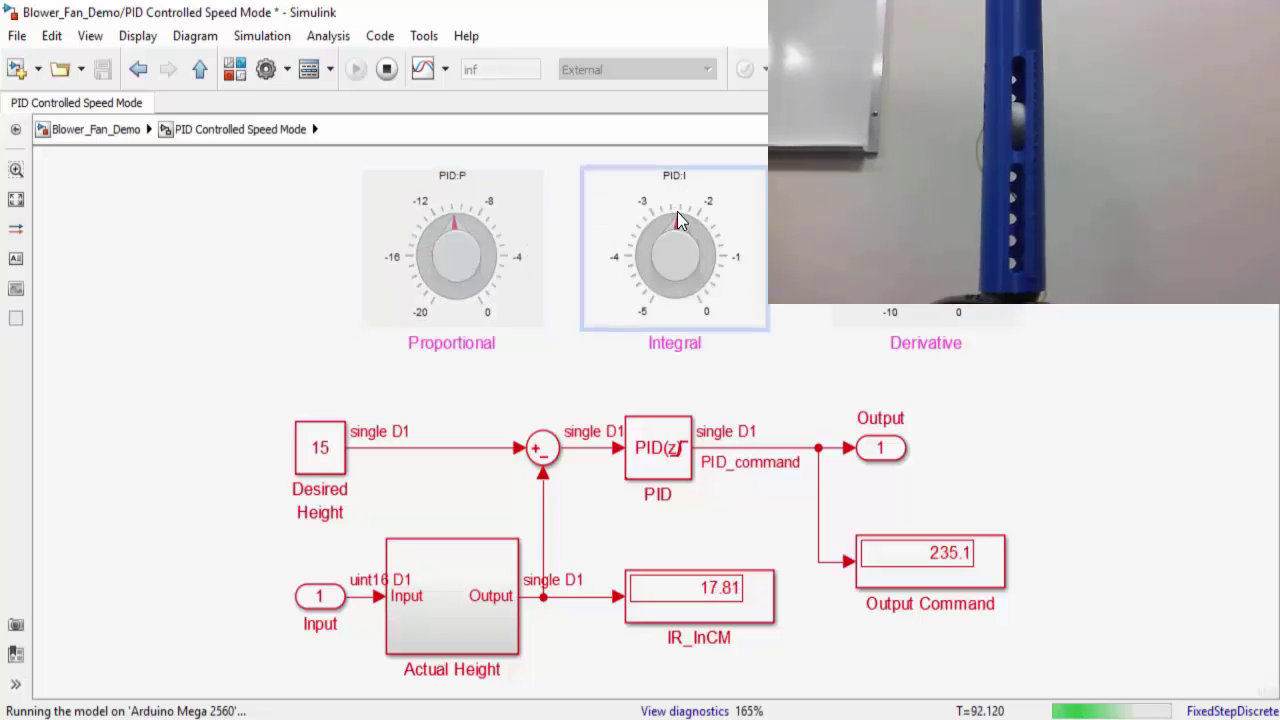
left_click(458, 232)
left_click_drag(458, 232, 461, 209)
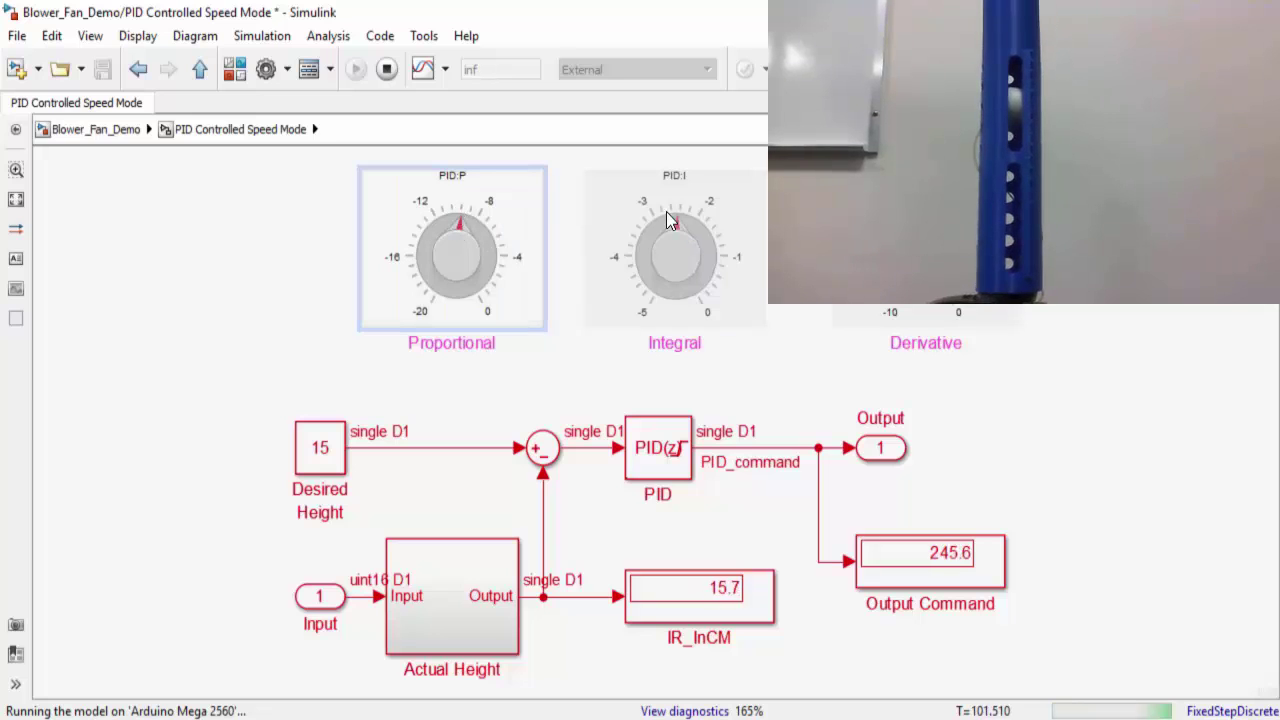
mouse_move(666, 212)
left_mouse_down()
mouse_move(705, 295)
mouse_move(689, 293)
mouse_move(670, 218)
left_mouse_up()
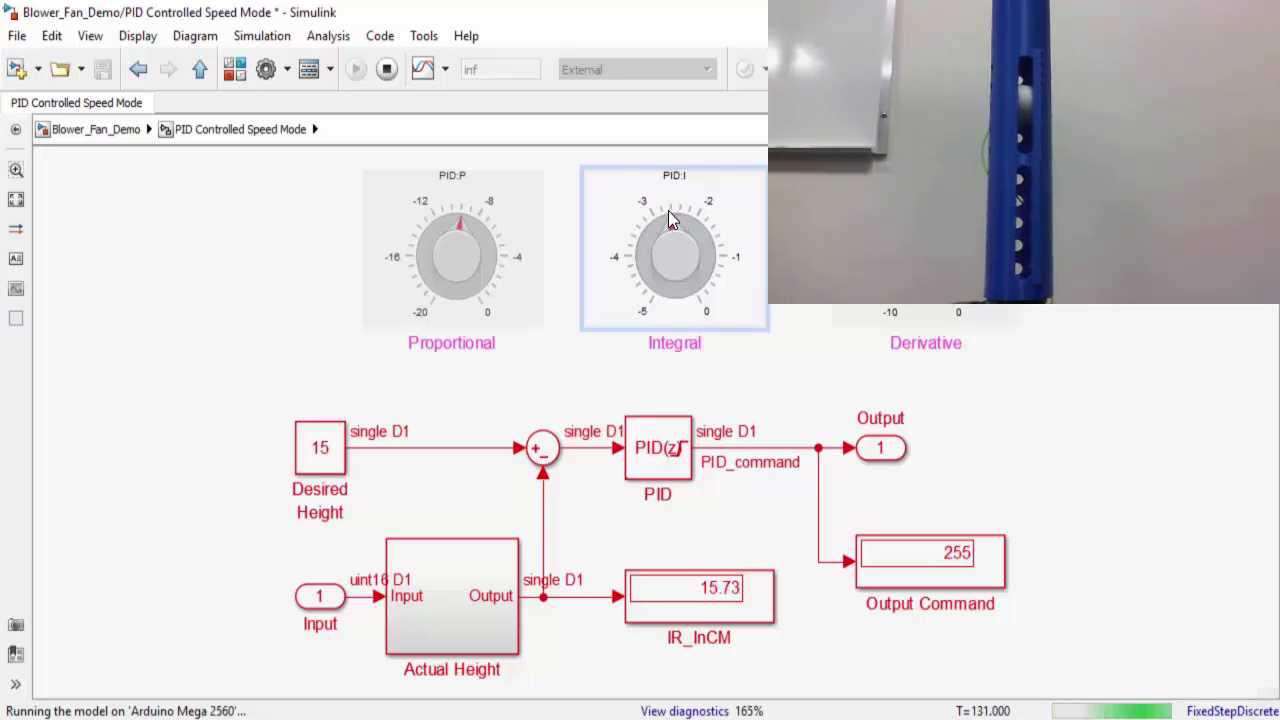
left_click(926, 250)
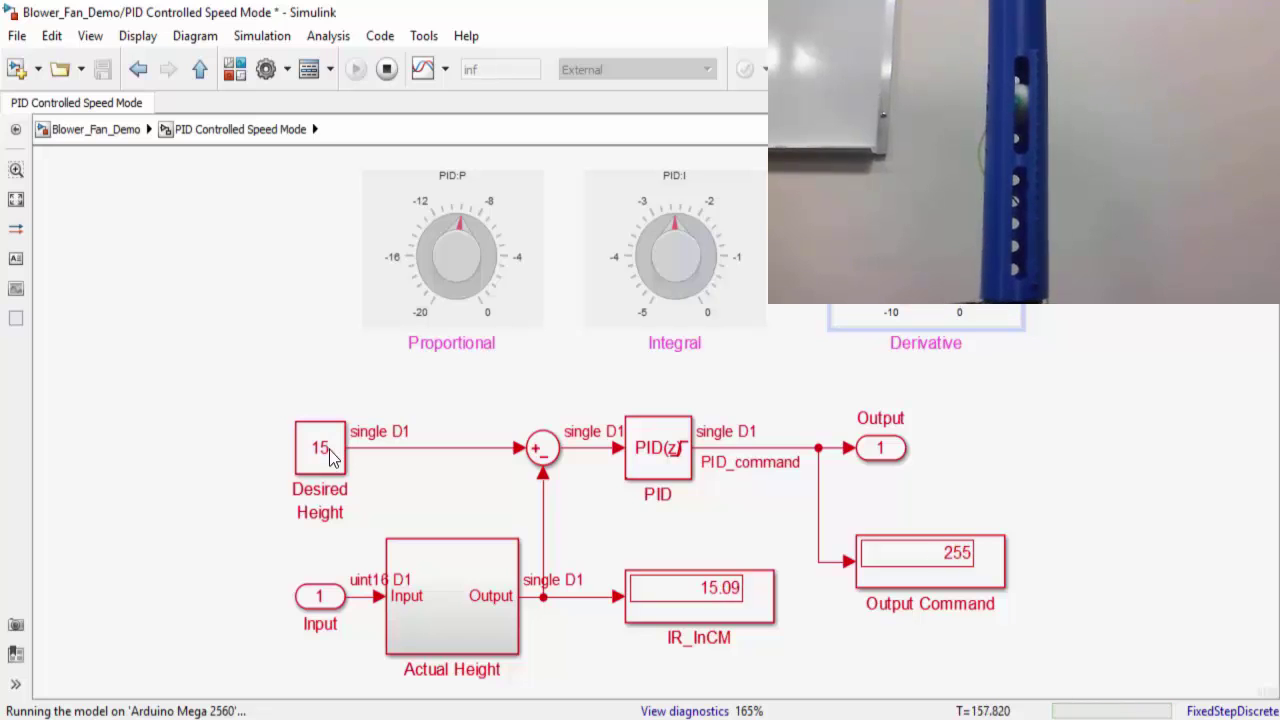
- Set the Desired Height constant value to 15
double_click(325, 450)
type("15")
left_click(538, 636)
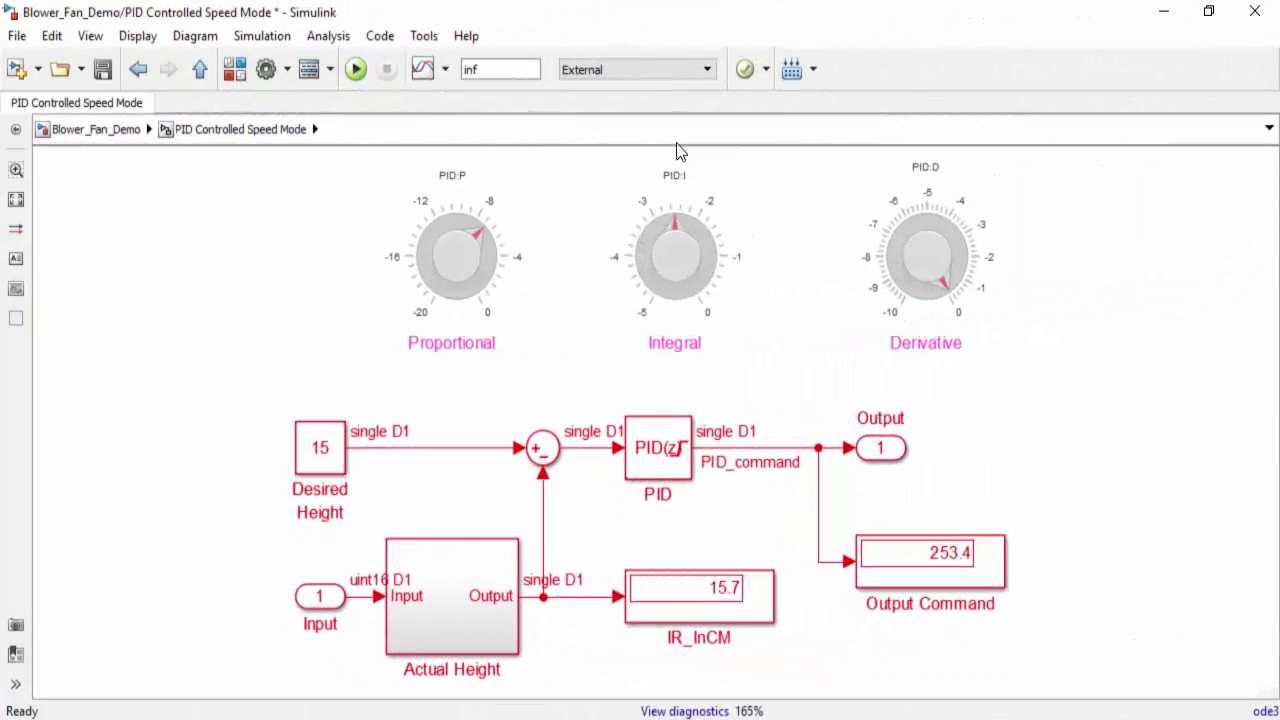